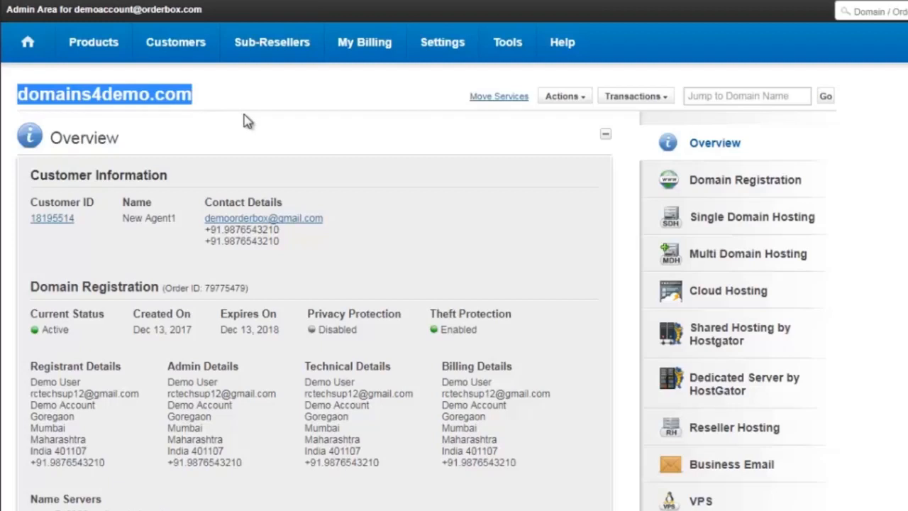
Check the name servers assigned to domains4demo.com in the order overview
{"action": "scroll", "coordinate": [260, 135], "scroll_direction": "down", "scroll_amount": 3}
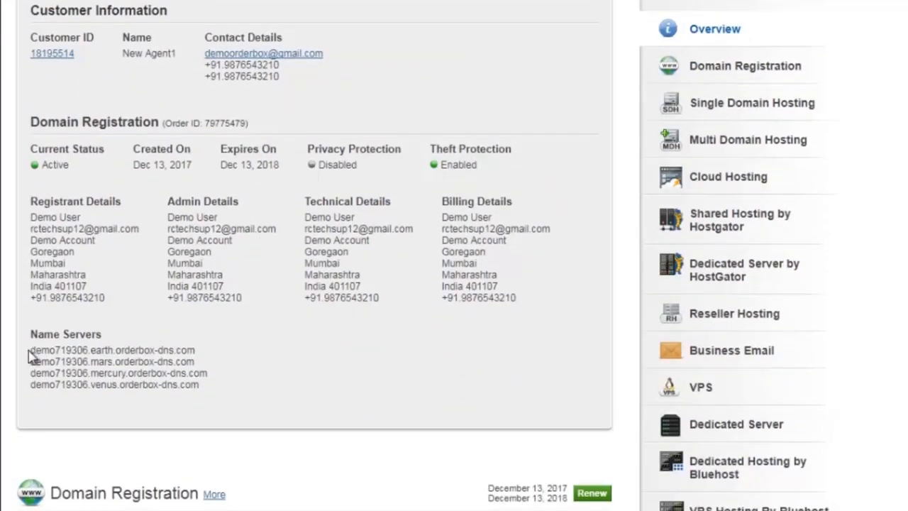
{"action": "left_click_drag", "start_coordinate": [201, 386], "coordinate": [30, 350]}
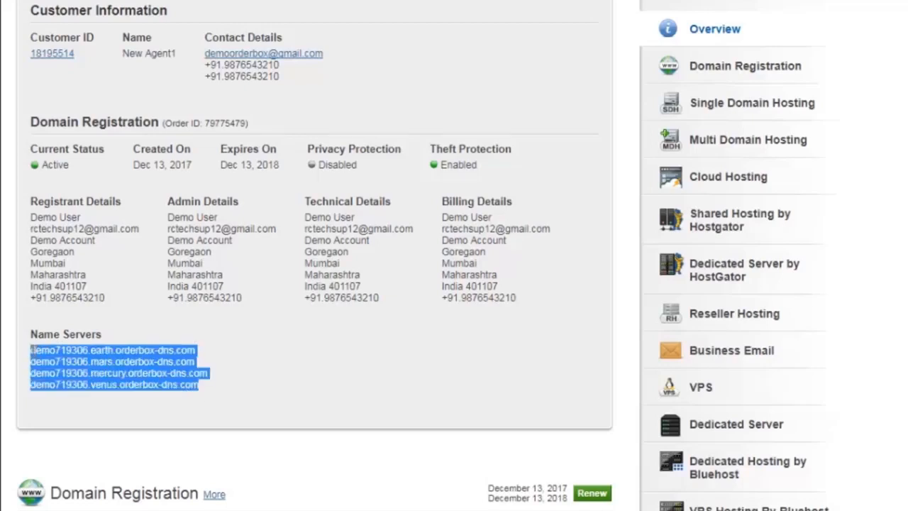
{"action": "left_click", "coordinate": [238, 381]}
{"action": "scroll", "coordinate": [249, 379], "scroll_direction": "up", "scroll_amount": 1}
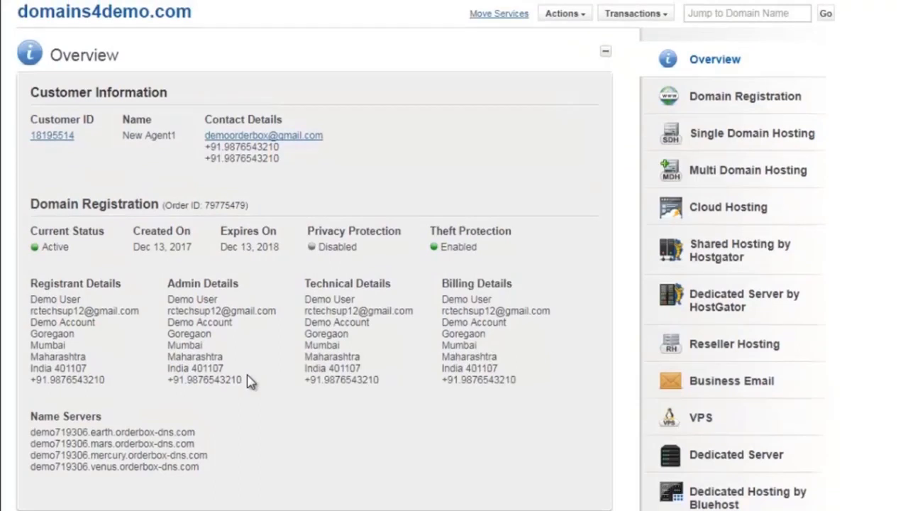
{"action": "scroll", "coordinate": [249, 381], "scroll_direction": "down", "scroll_amount": 1}
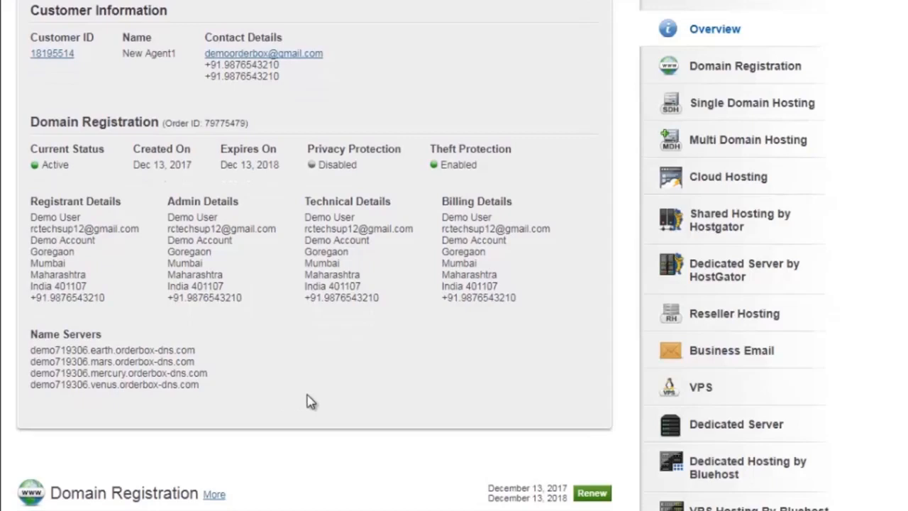
Open the DNS record manager for domains4demo.com from the order's DNS Management section
{"action": "scroll", "coordinate": [304, 402], "scroll_direction": "down", "scroll_amount": 6}
{"action": "scroll", "coordinate": [310, 404], "scroll_direction": "down", "scroll_amount": 20}
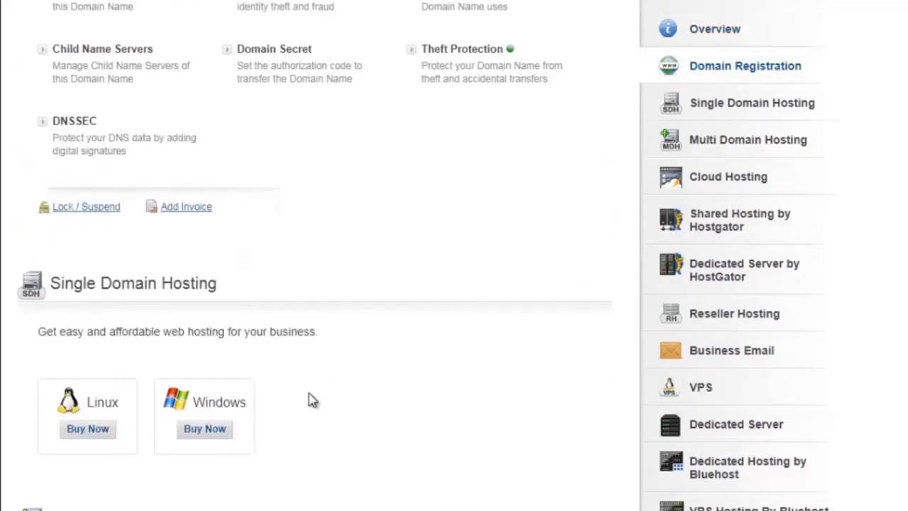
{"action": "scroll", "coordinate": [314, 396], "scroll_direction": "down", "scroll_amount": 20}
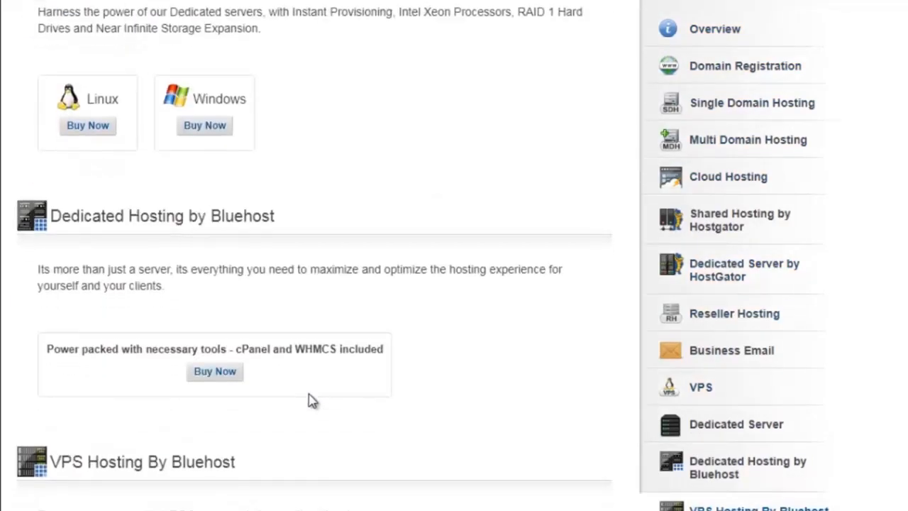
{"action": "scroll", "coordinate": [315, 390], "scroll_direction": "down", "scroll_amount": 15}
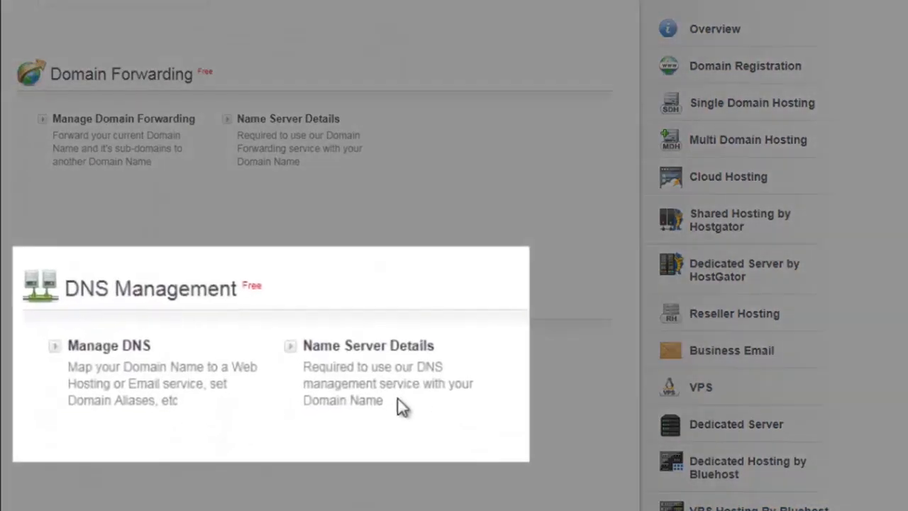
{"action": "scroll", "coordinate": [351, 399], "scroll_direction": "down", "scroll_amount": 2}
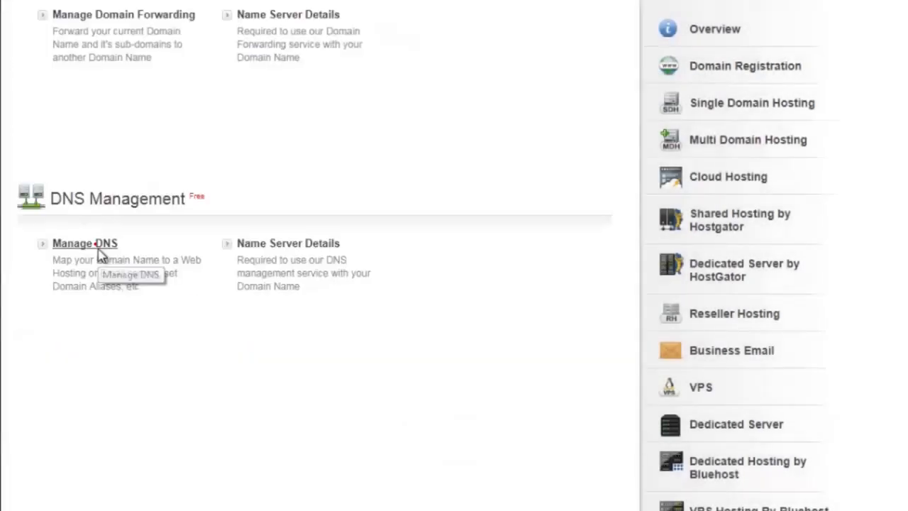
{"action": "left_click", "coordinate": [96, 248]}
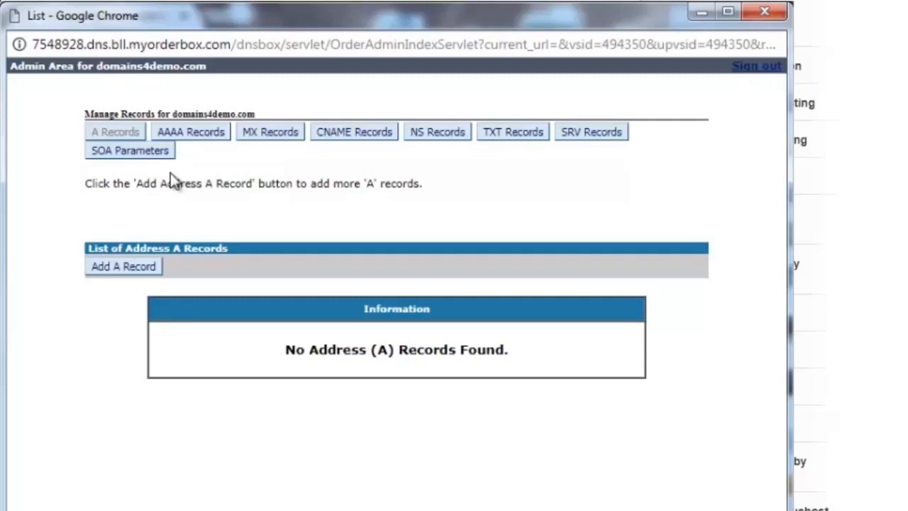
Add an A record with a blank host name, destination IPv4 address 204.168.186.24 and a TTL of 14400 seconds
{"action": "left_click", "coordinate": [141, 273]}
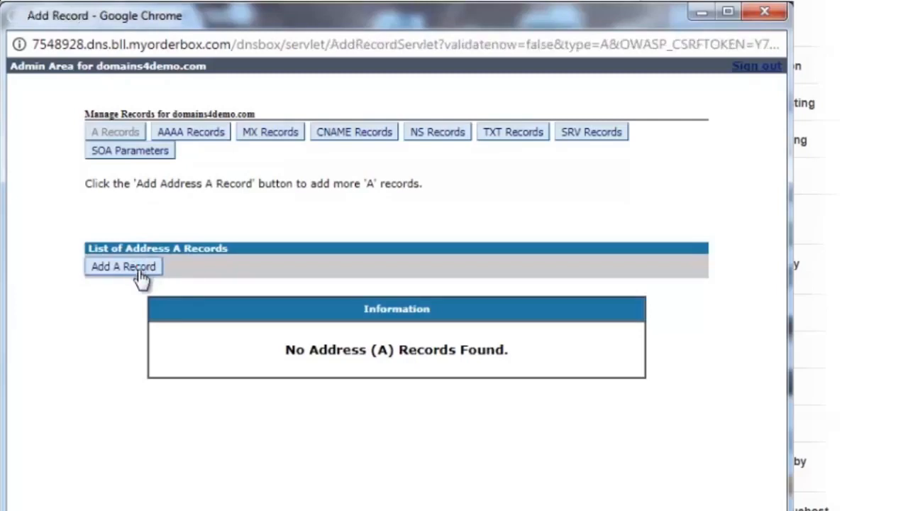
{"action": "left_click", "coordinate": [256, 261]}
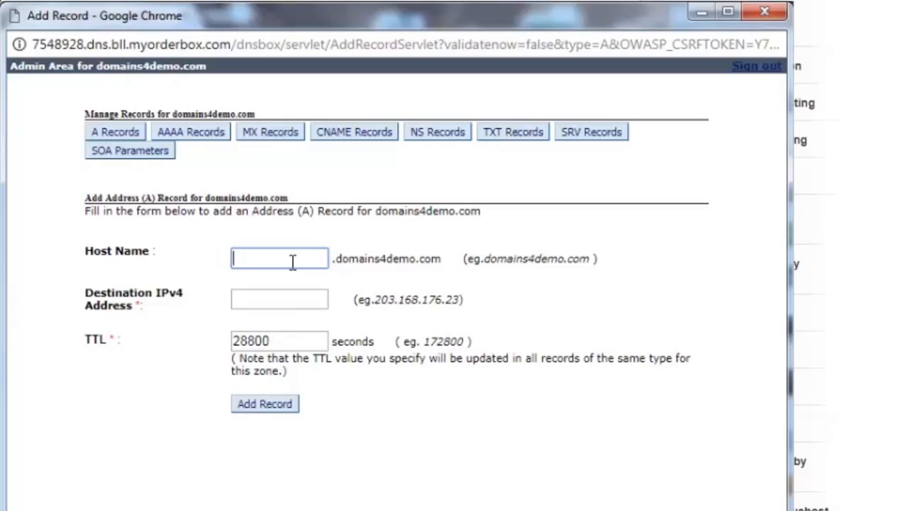
{"action": "left_click", "coordinate": [309, 301]}
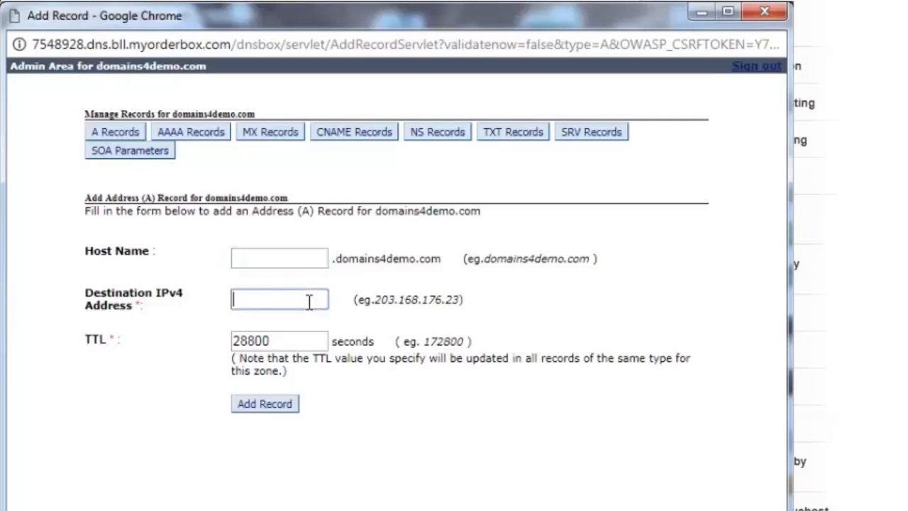
{"action": "type", "text": "20"}
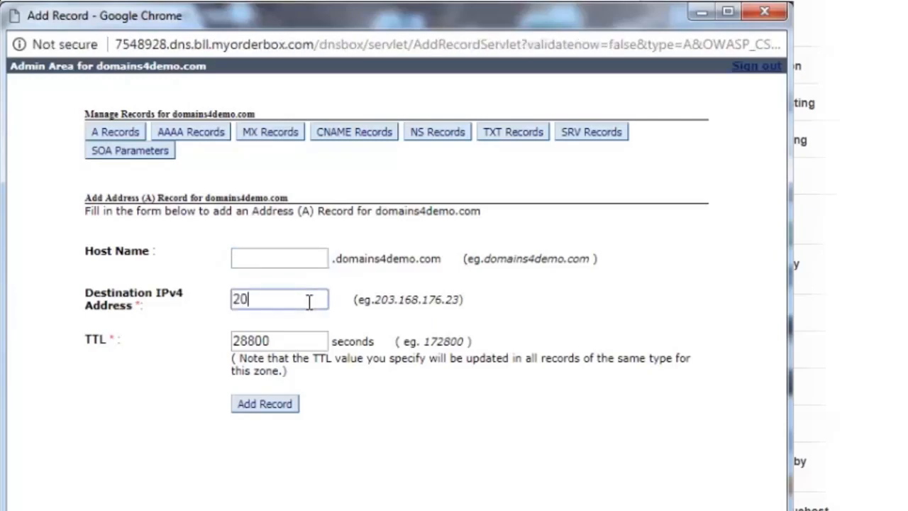
{"action": "type", "text": "4.168.186"}
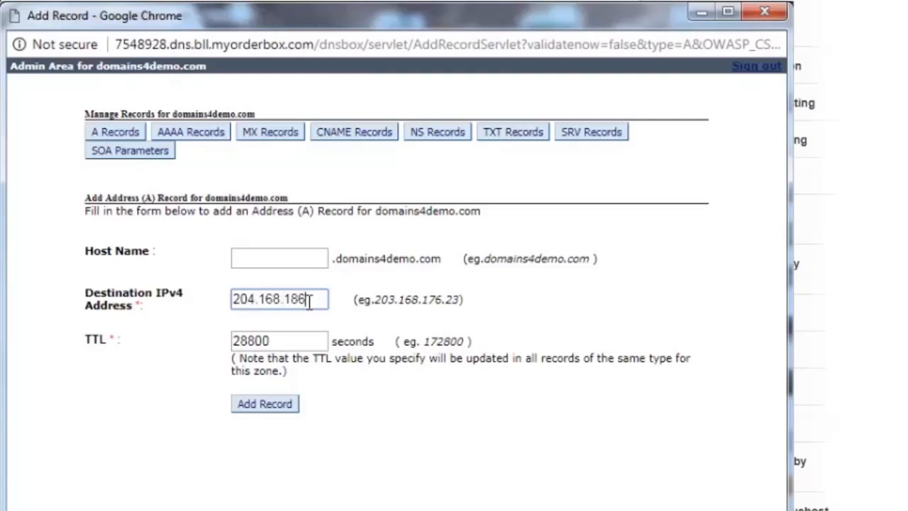
{"action": "type", "text": ".24"}
{"action": "left_click_drag", "start_coordinate": [292, 339], "coordinate": [203, 331]}
{"action": "type", "text": "1"}
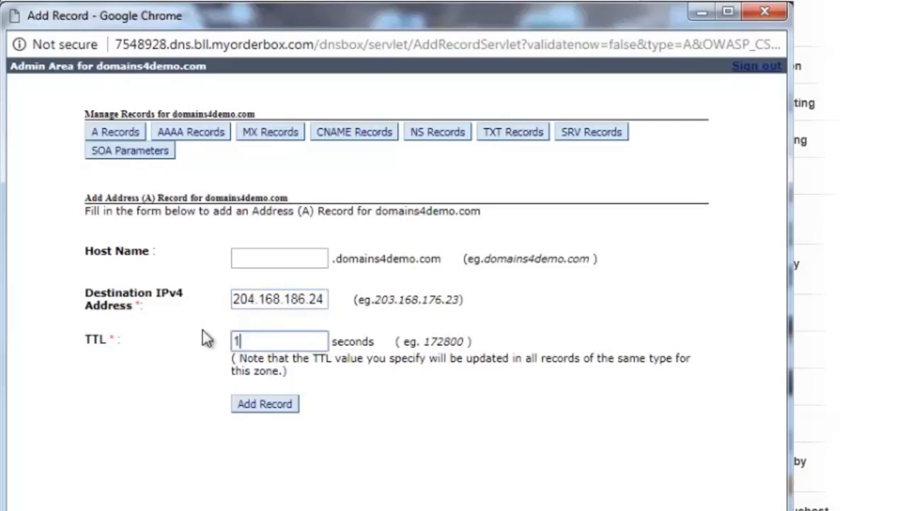
{"action": "type", "text": "4400"}
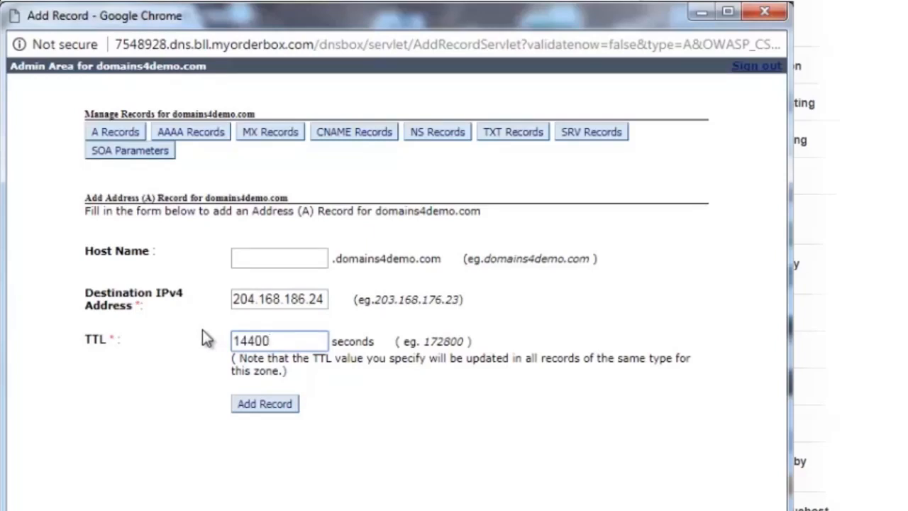
{"action": "left_click", "coordinate": [267, 413]}
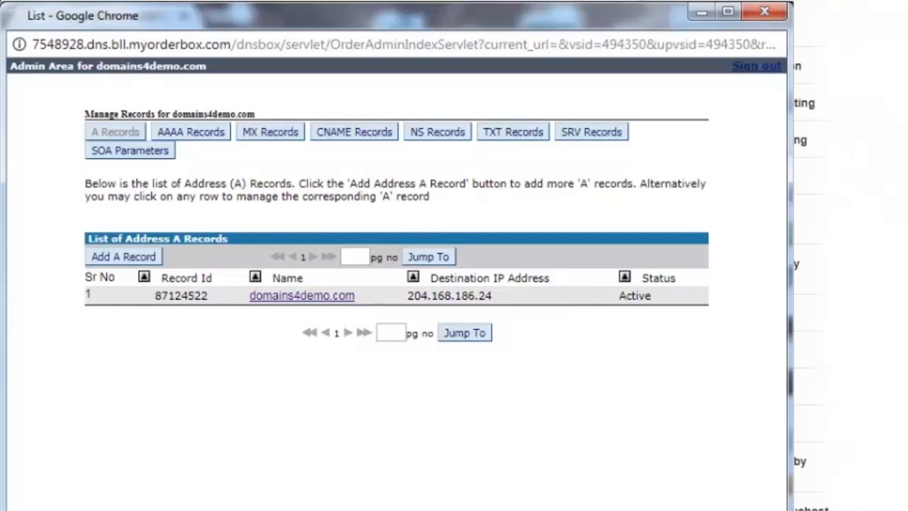
Modify the domains4demo.com A record's destination IPv4 address to 204.164.186.24, save it and view the record's details
{"action": "left_click", "coordinate": [301, 295]}
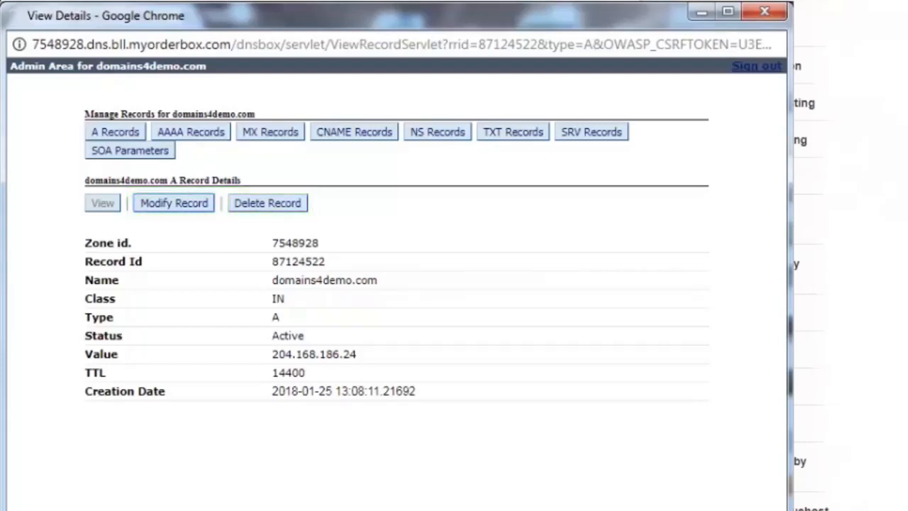
{"action": "left_click", "coordinate": [175, 203]}
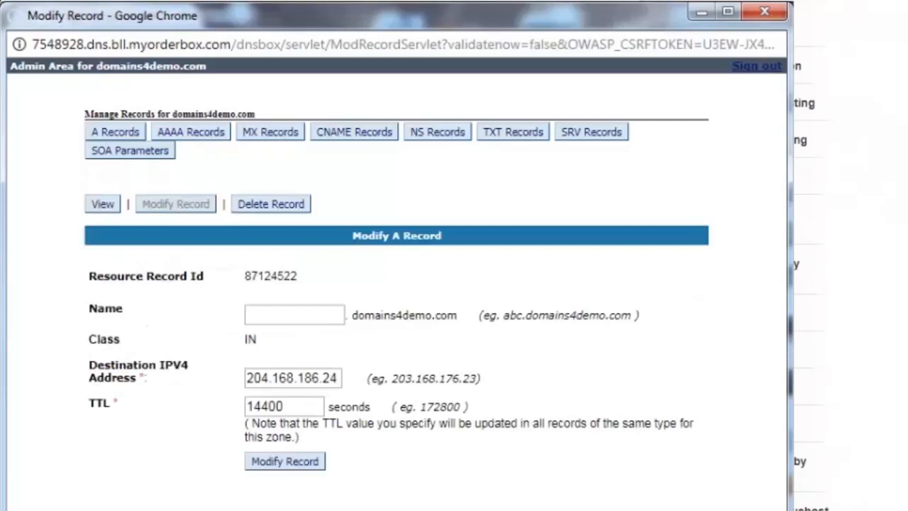
{"action": "left_click", "coordinate": [294, 378]}
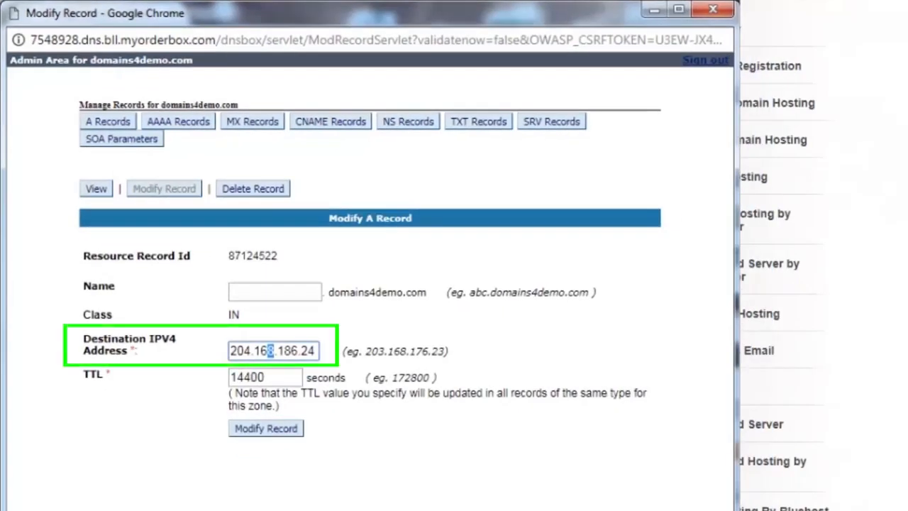
{"action": "type", "text": "4"}
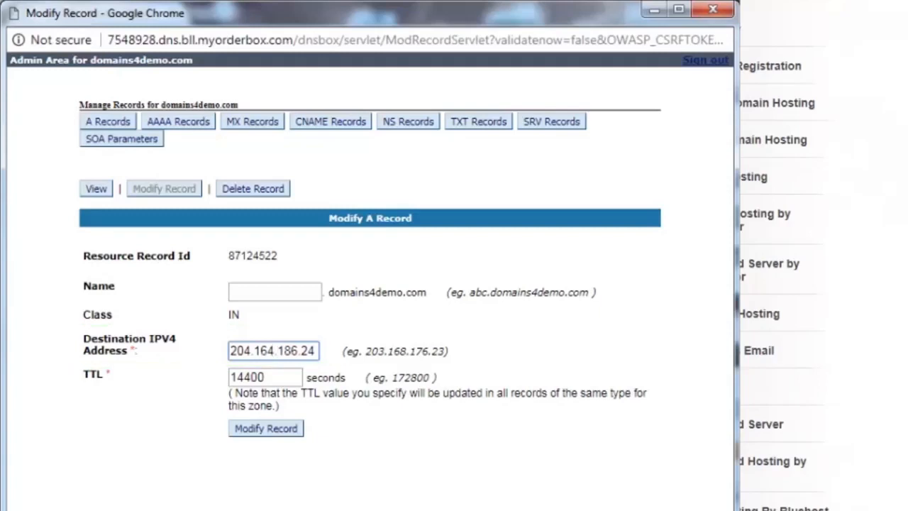
{"action": "left_click", "coordinate": [265, 429]}
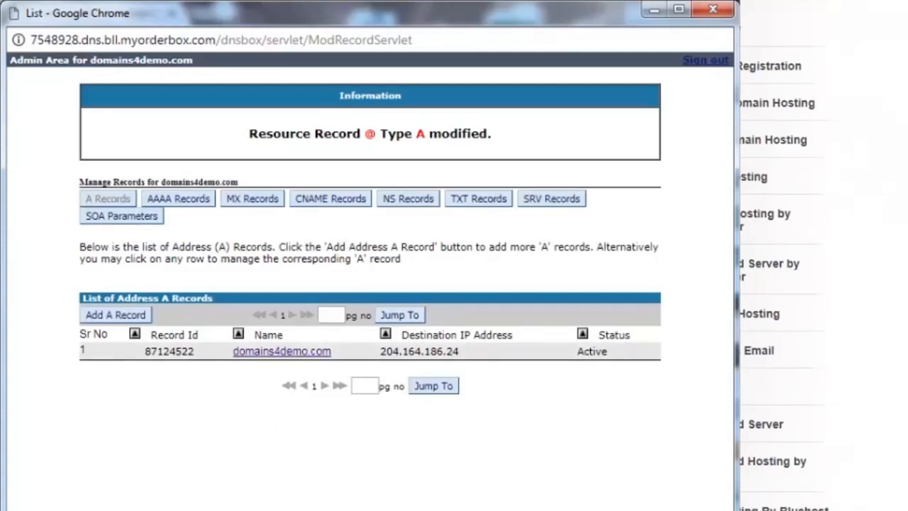
{"action": "left_click", "coordinate": [282, 351]}
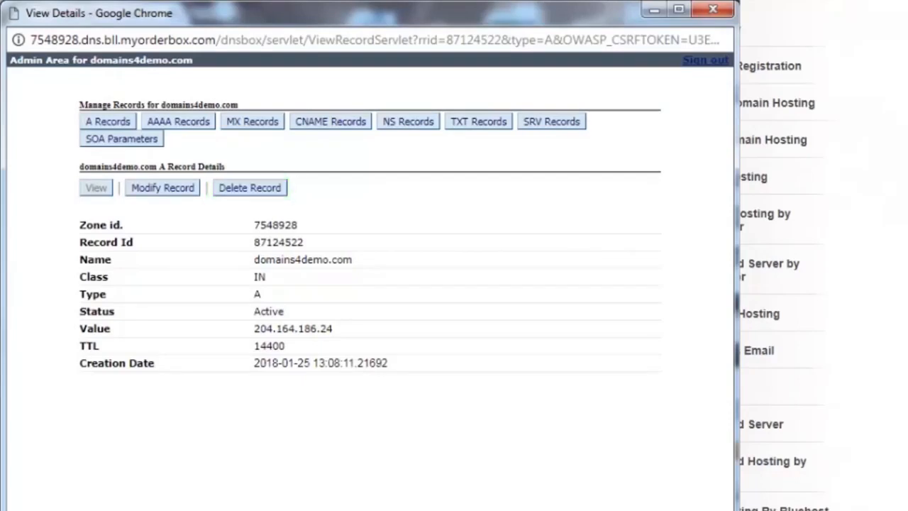
Add another A record with host name www and destination IPv4 address 204.164.186.24
{"action": "left_click", "coordinate": [103, 122]}
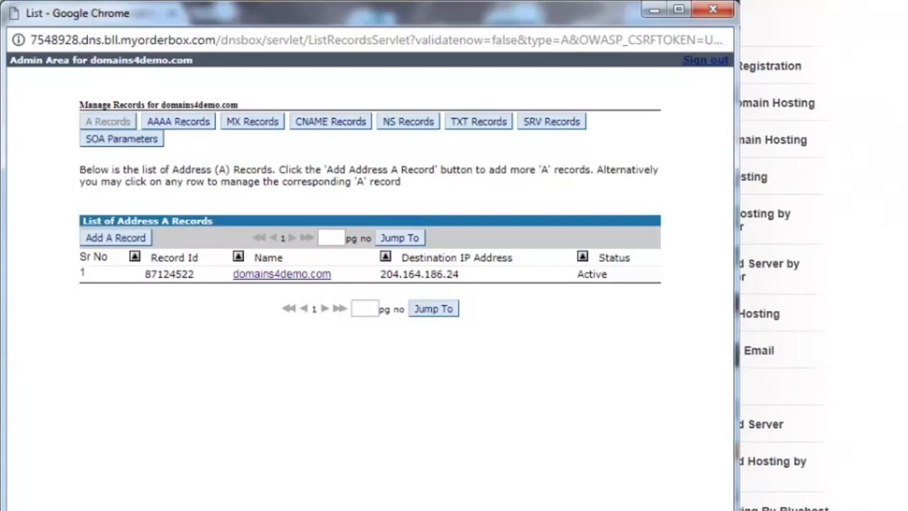
{"action": "left_click", "coordinate": [113, 237]}
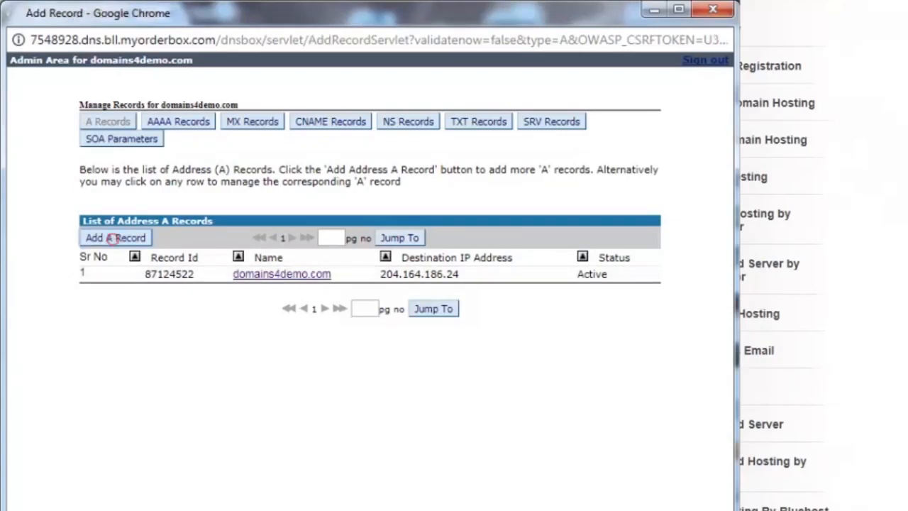
{"action": "left_click", "coordinate": [261, 239]}
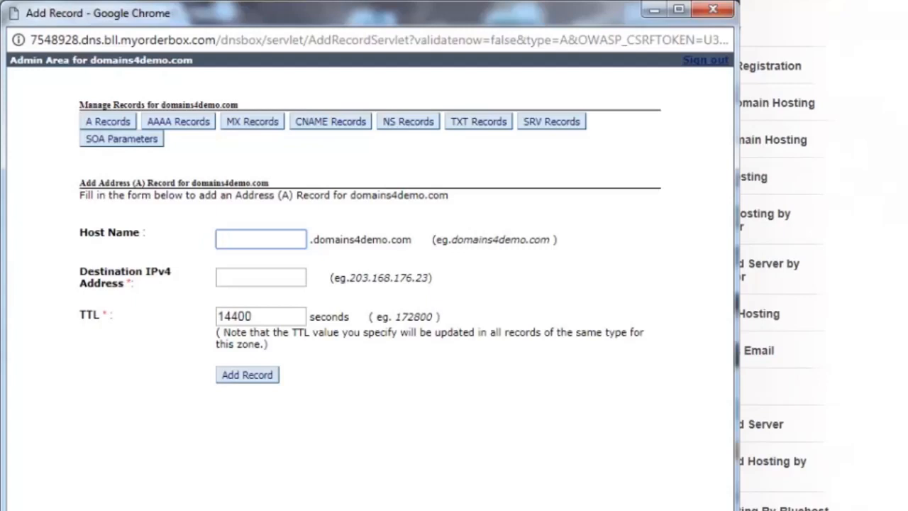
{"action": "type", "text": "www"}
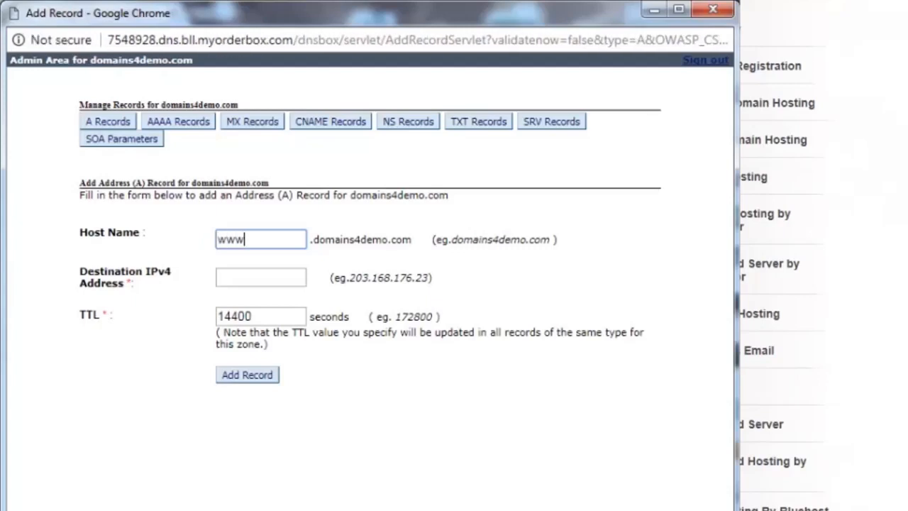
{"action": "left_click", "coordinate": [261, 277]}
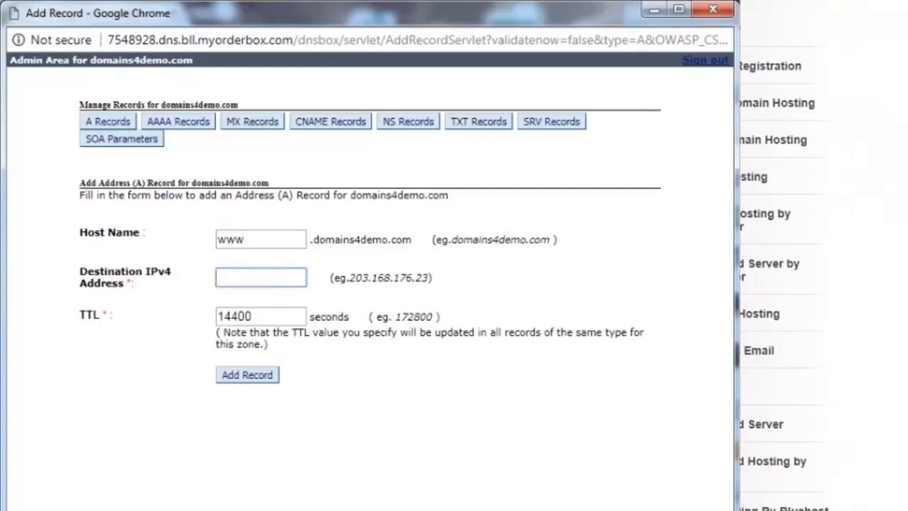
{"action": "type", "text": "204.164.186.24"}
{"action": "left_click", "coordinate": [496, 298]}
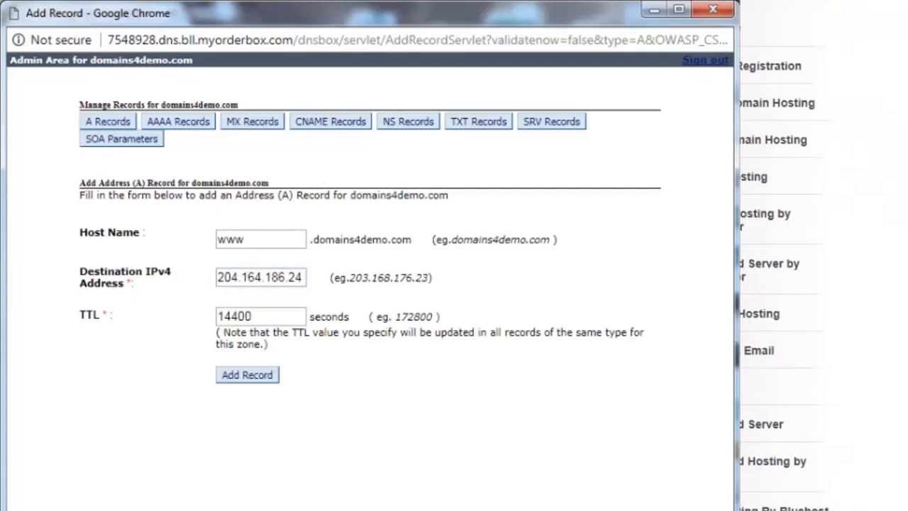
{"action": "left_click", "coordinate": [248, 374]}
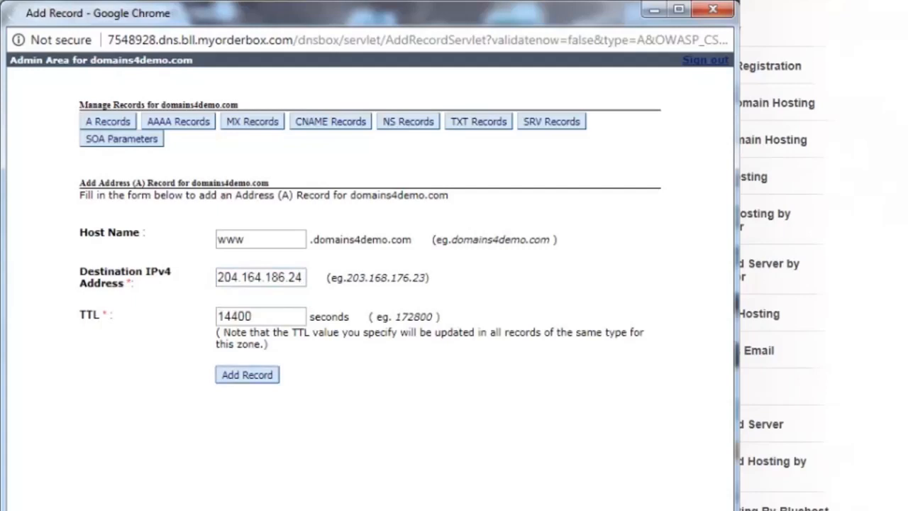